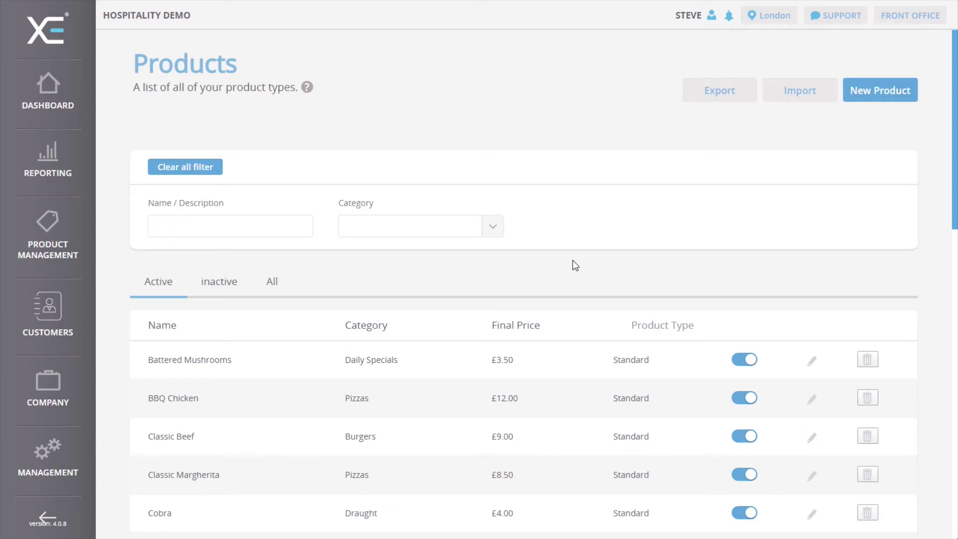
# - Open the Company Locations list showing Chicago, London and New York
pyautogui.click(56, 395)
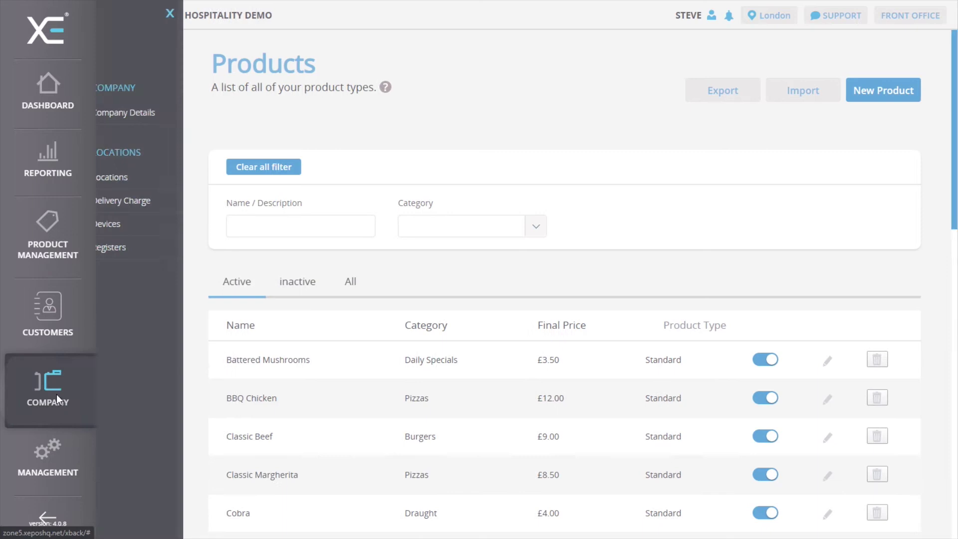
pyautogui.click(140, 185)
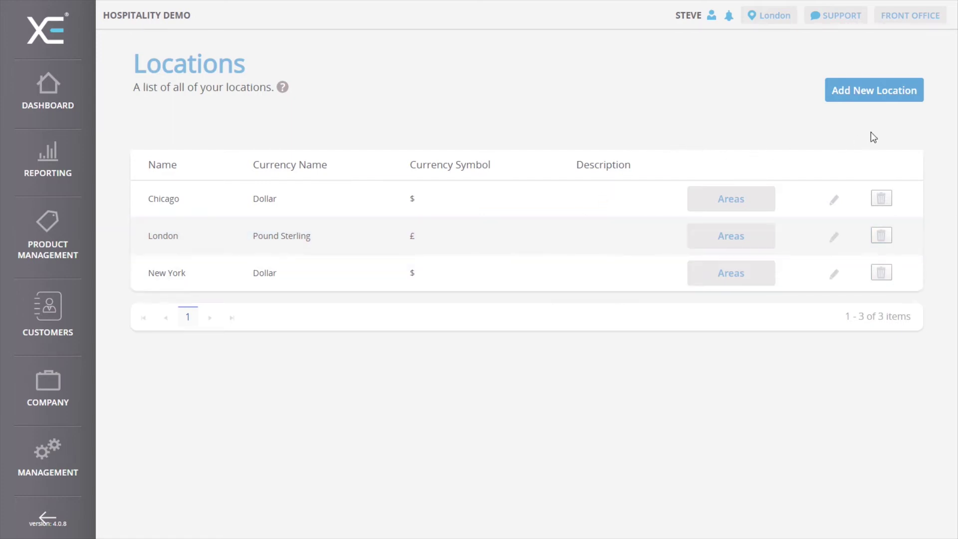
pyautogui.click(874, 91)
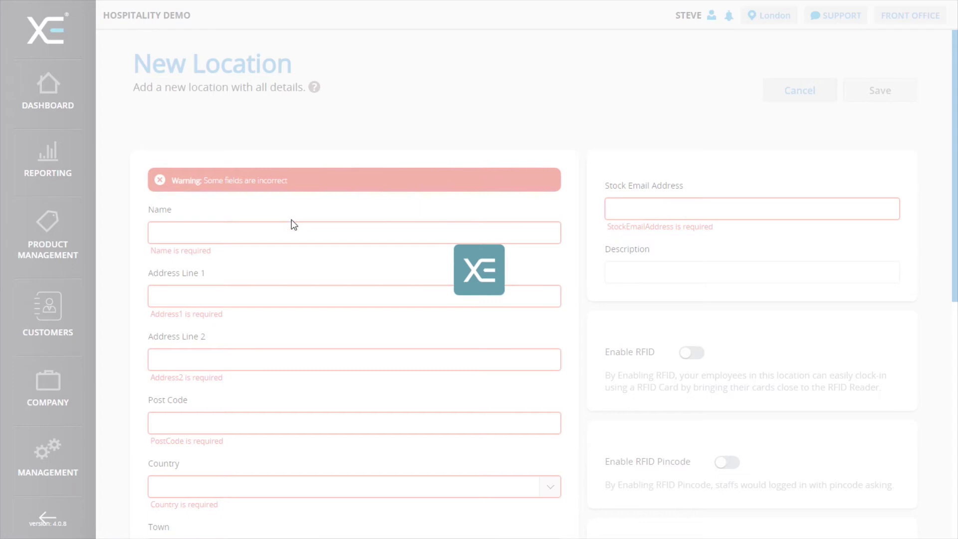
pyautogui.click(271, 237)
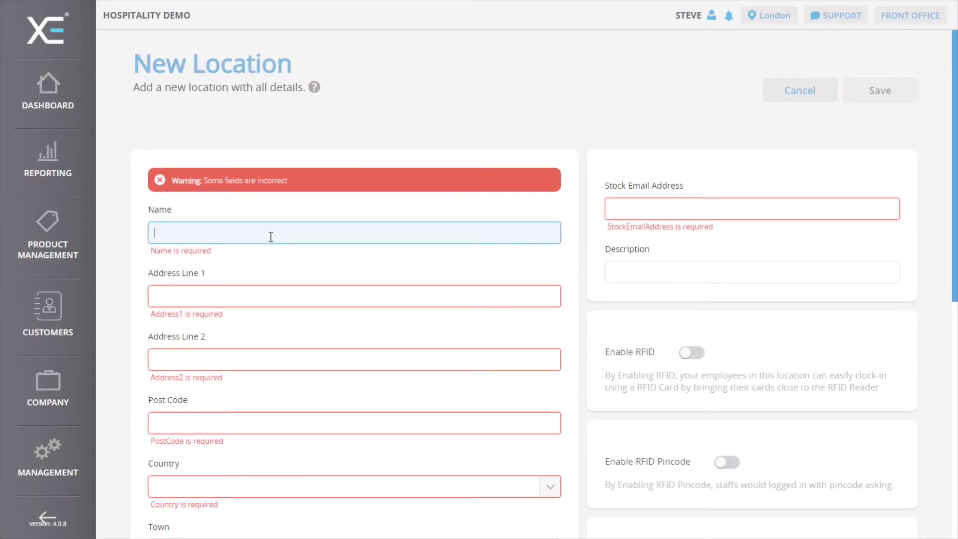
pyautogui.write('Washin')
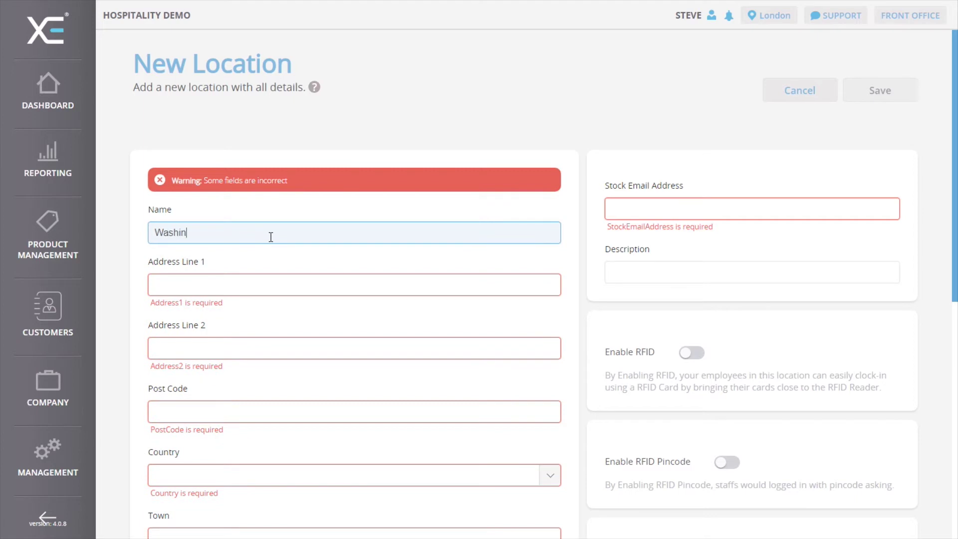
pyautogui.write('gton')
pyautogui.click(257, 281)
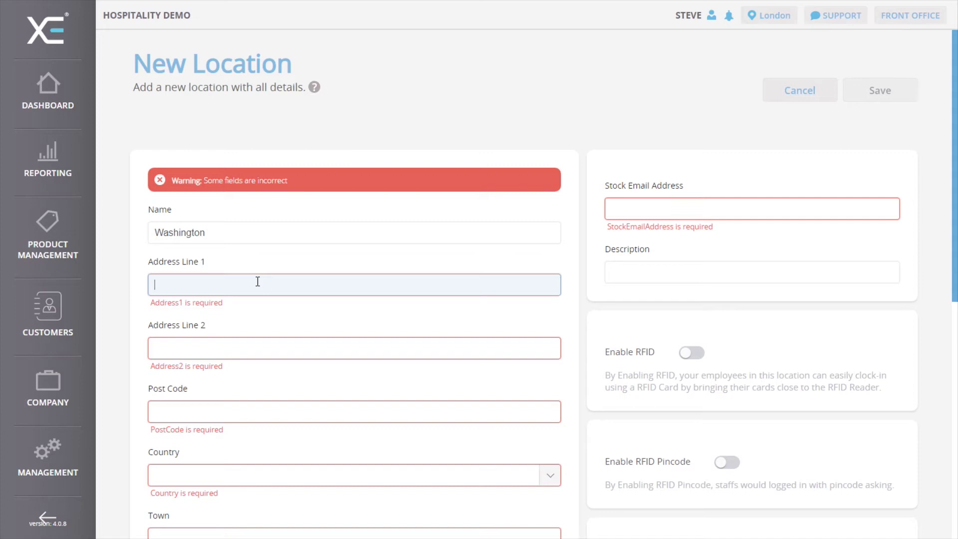
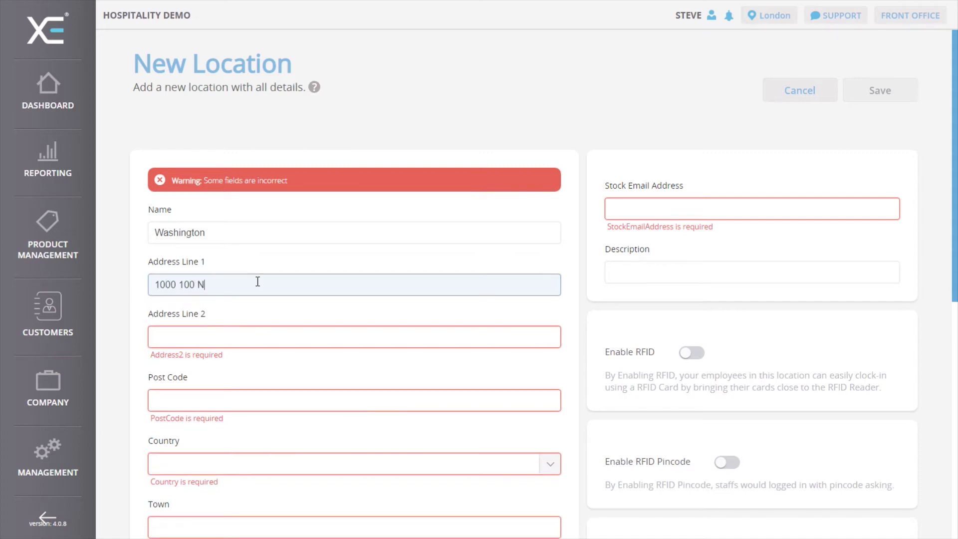
pyautogui.click(241, 335)
pyautogui.write('Washington')
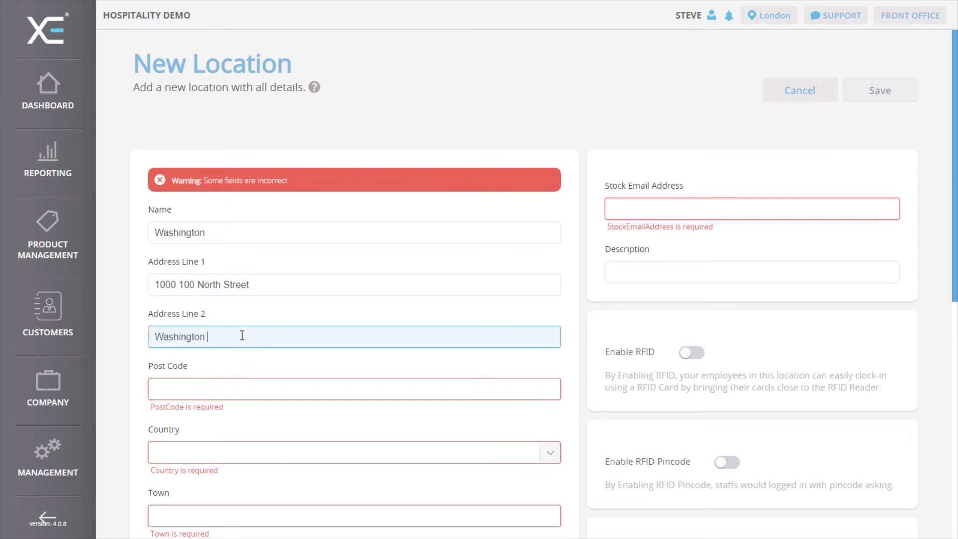
pyautogui.write(' DC')
pyautogui.scroll(-1, 242, 334)
pyautogui.scroll(-1, 242, 335)
pyautogui.click(240, 335)
pyautogui.write('190')
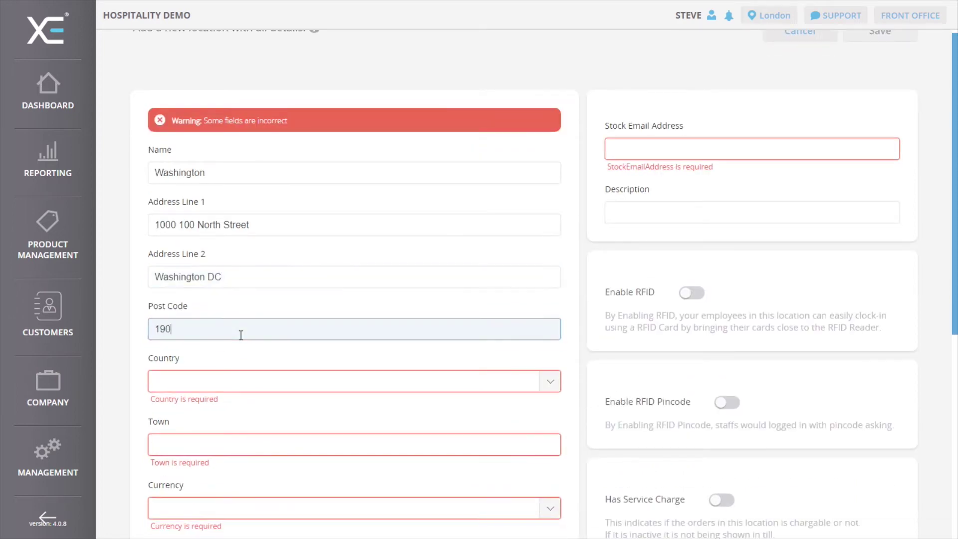
pyautogui.write('602')
# - Give Washington country United States, town City Centre and currency Dollar
pyautogui.click(227, 380)
pyautogui.scroll(-3, 592, 242)
pyautogui.scroll(-5, 336, 300)
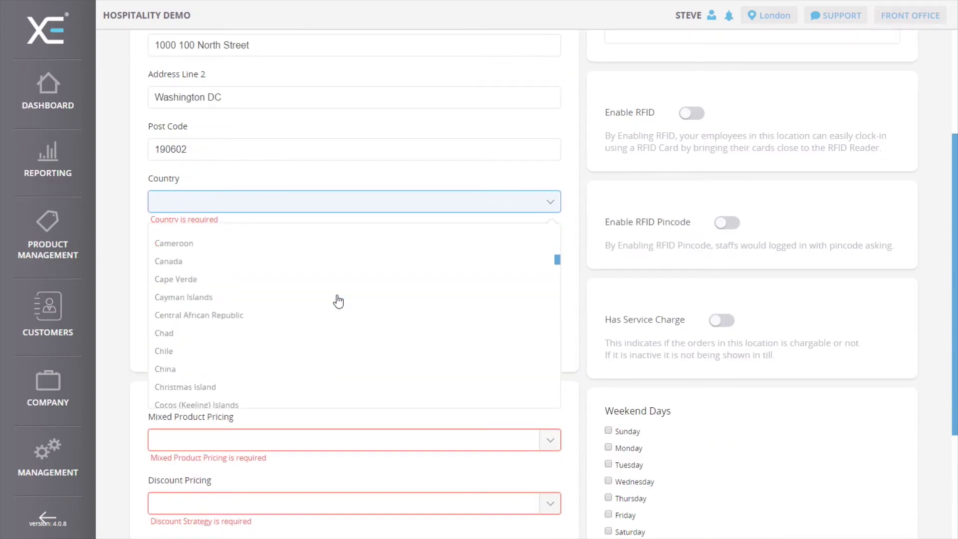
pyautogui.scroll(-10, 329, 306)
pyautogui.scroll(-3, 331, 307)
pyautogui.scroll(-5, 332, 306)
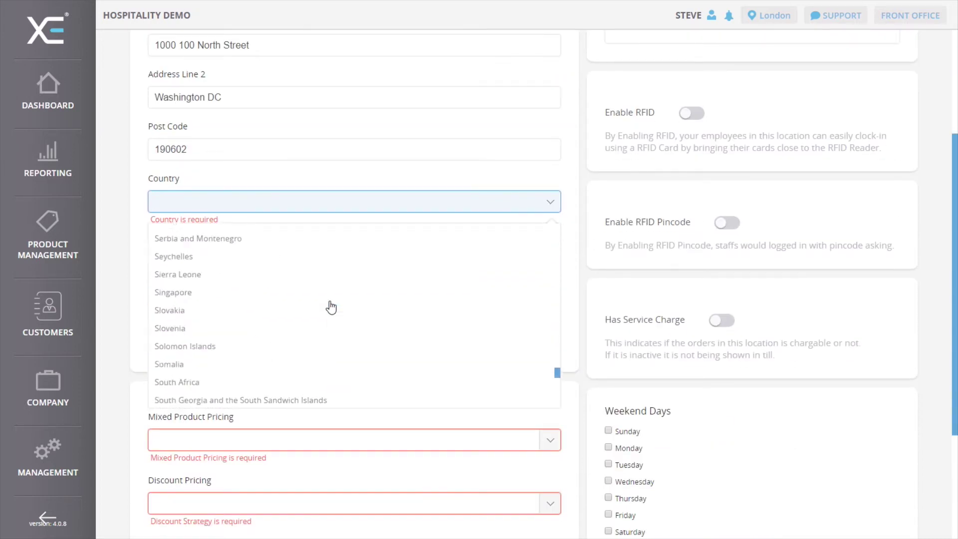
pyautogui.scroll(-5, 331, 307)
pyautogui.scroll(-2, 331, 307)
pyautogui.scroll(3, 283, 277)
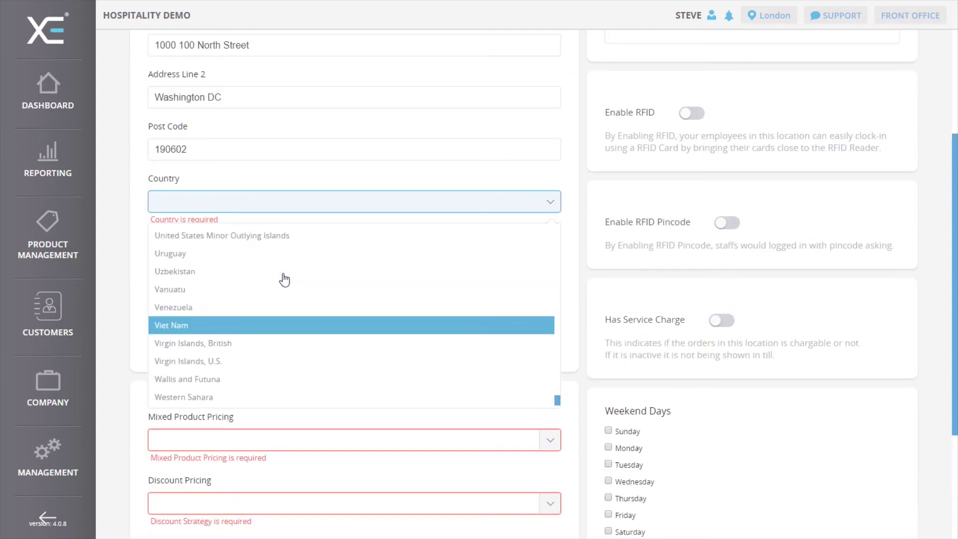
pyautogui.scroll(2, 229, 293)
pyautogui.click(229, 292)
pyautogui.click(229, 259)
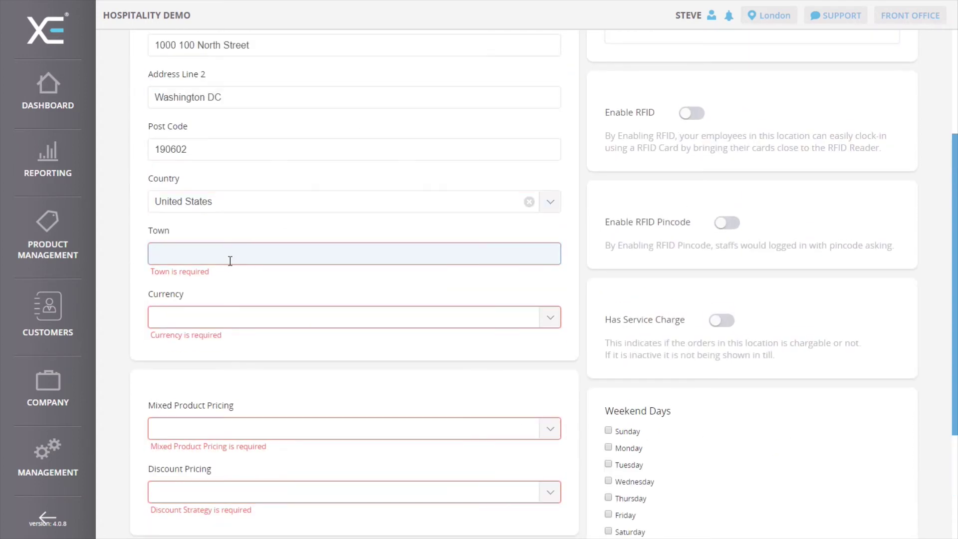
pyautogui.write('City Centre')
pyautogui.click(231, 306)
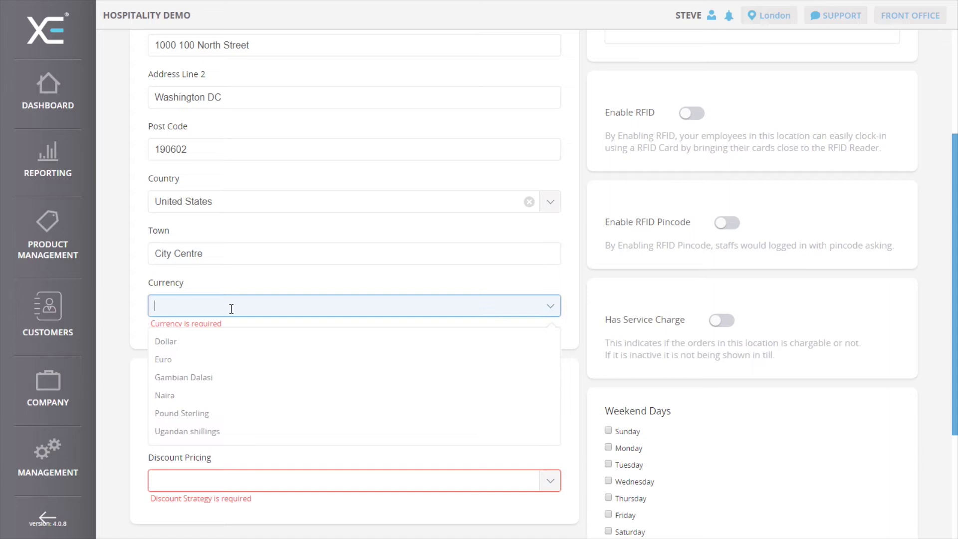
pyautogui.click(182, 342)
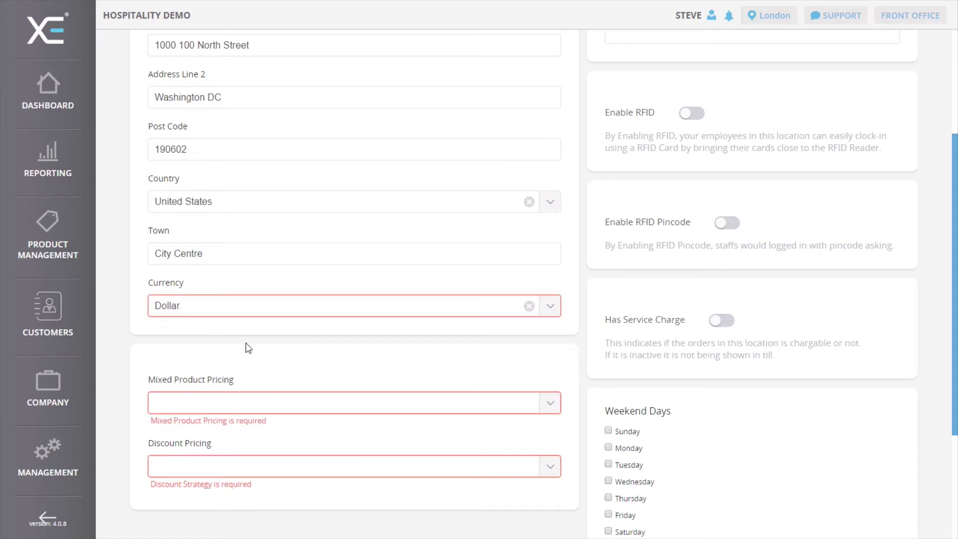
# - Set Mixed Product Pricing to 'Divide all selected products equally' and Discount Pricing to 'After tax'
pyautogui.click(203, 400)
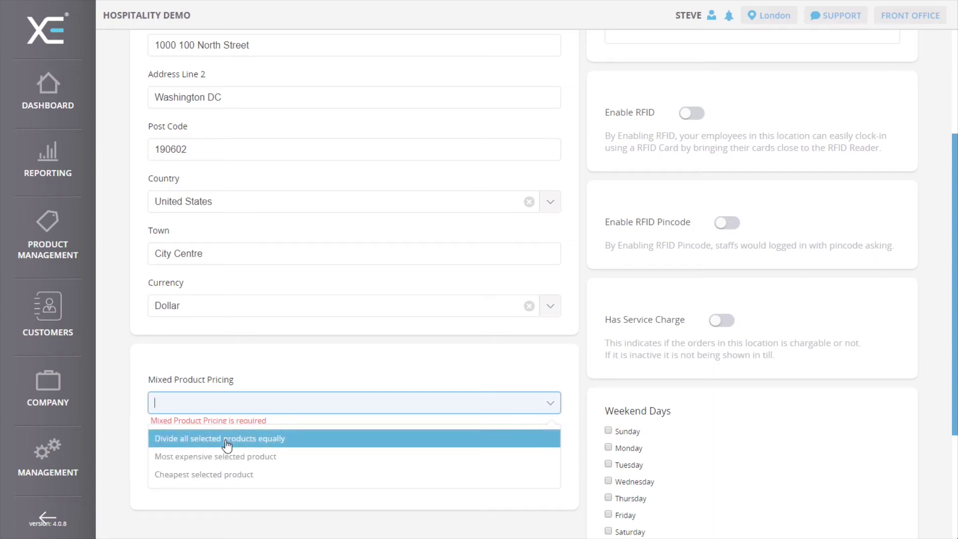
pyautogui.click(227, 440)
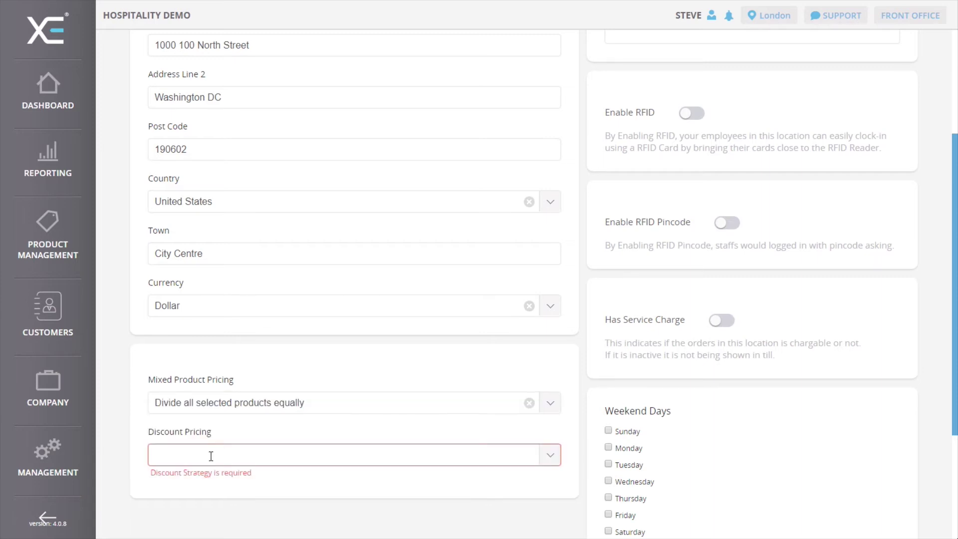
pyautogui.click(210, 456)
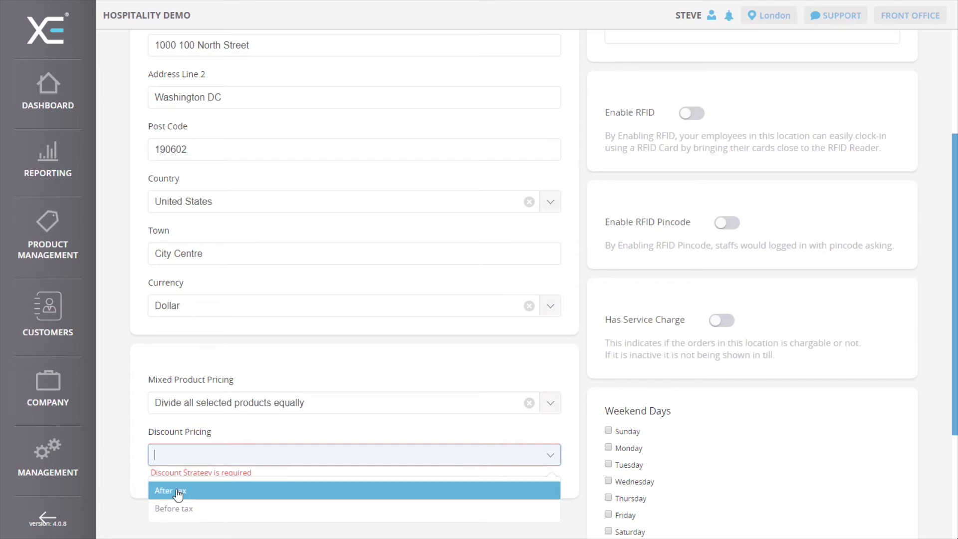
pyautogui.click(178, 491)
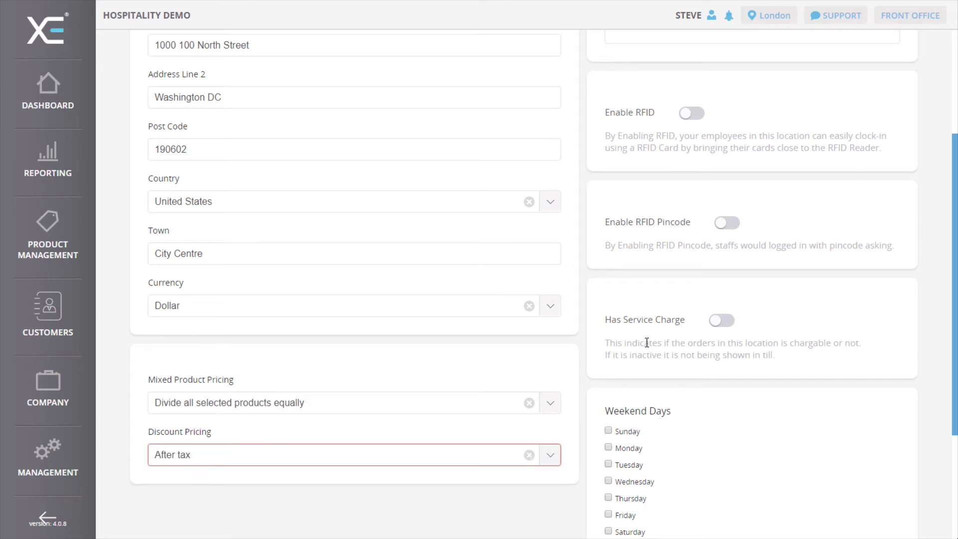
pyautogui.scroll(3, 646, 342)
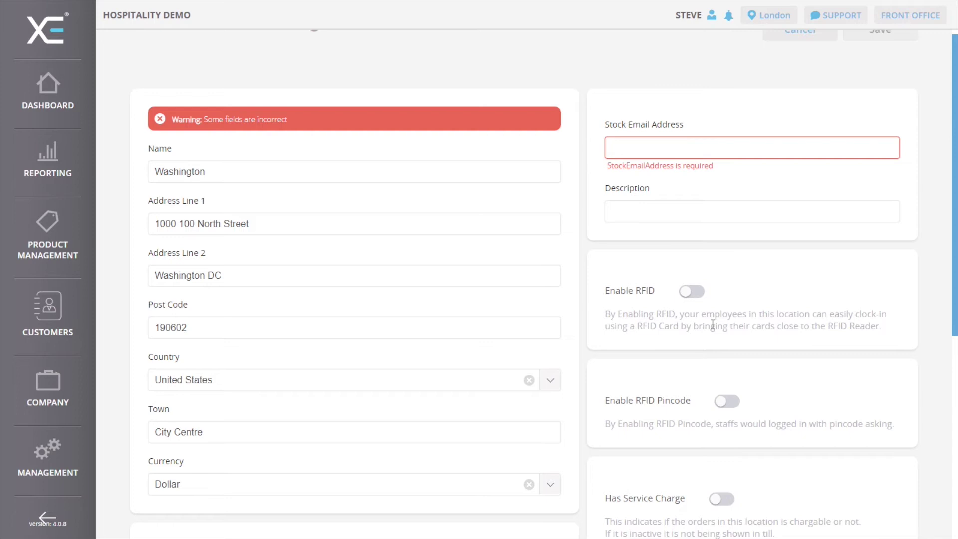
pyautogui.scroll(-1, 712, 326)
pyautogui.click(690, 232)
pyautogui.scroll(-2, 818, 278)
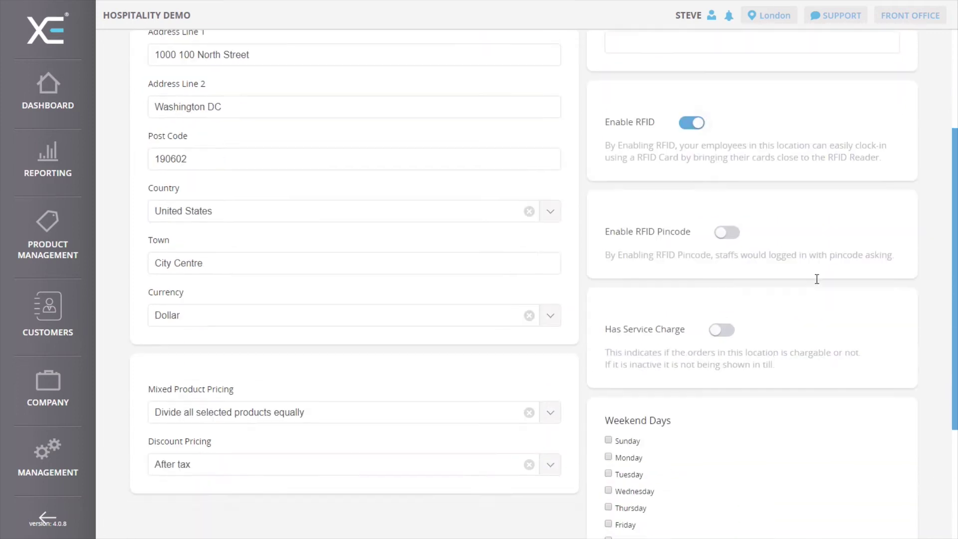
pyautogui.scroll(-1, 720, 260)
pyautogui.click(719, 260)
pyautogui.scroll(-3, 864, 242)
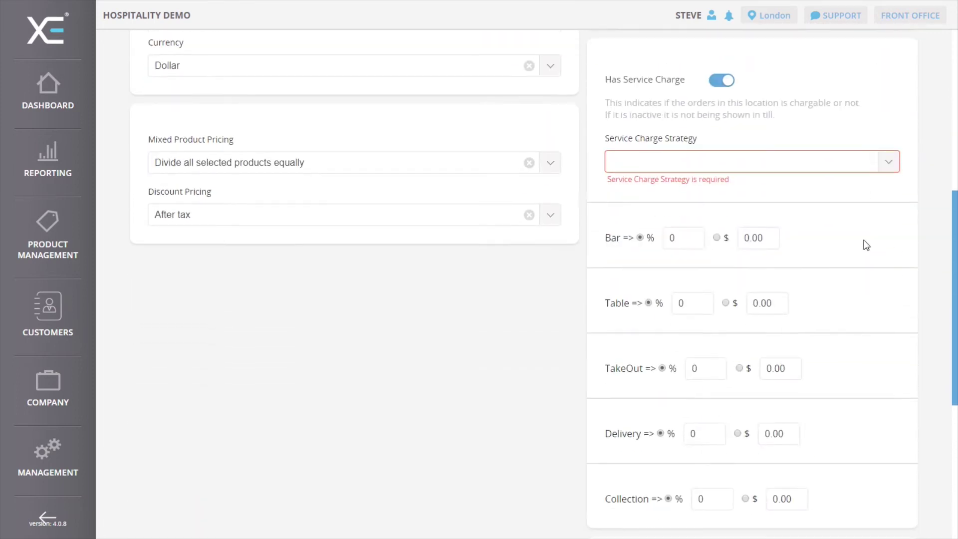
pyautogui.scroll(-1, 864, 241)
pyautogui.scroll(3, 864, 242)
pyautogui.scroll(3, 867, 245)
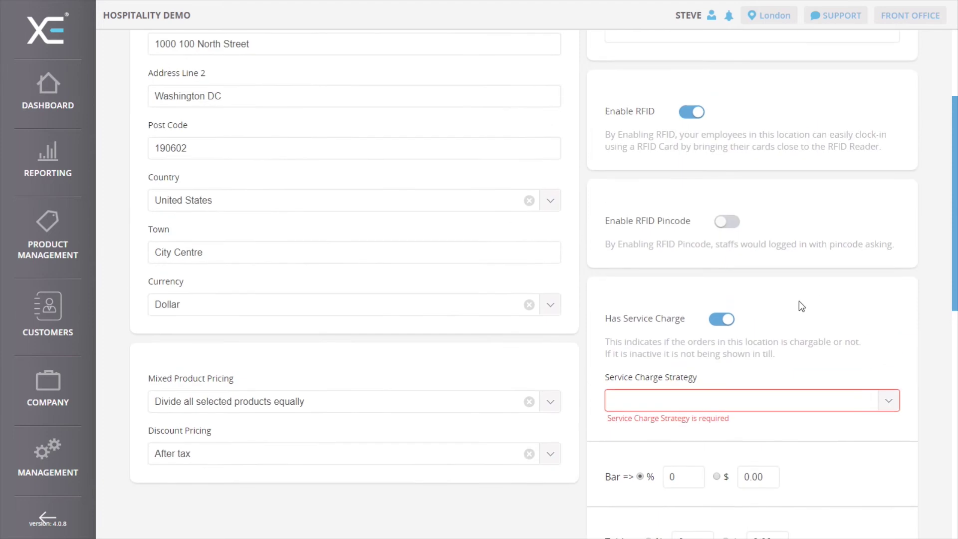
pyautogui.click(719, 318)
pyautogui.scroll(3, 766, 289)
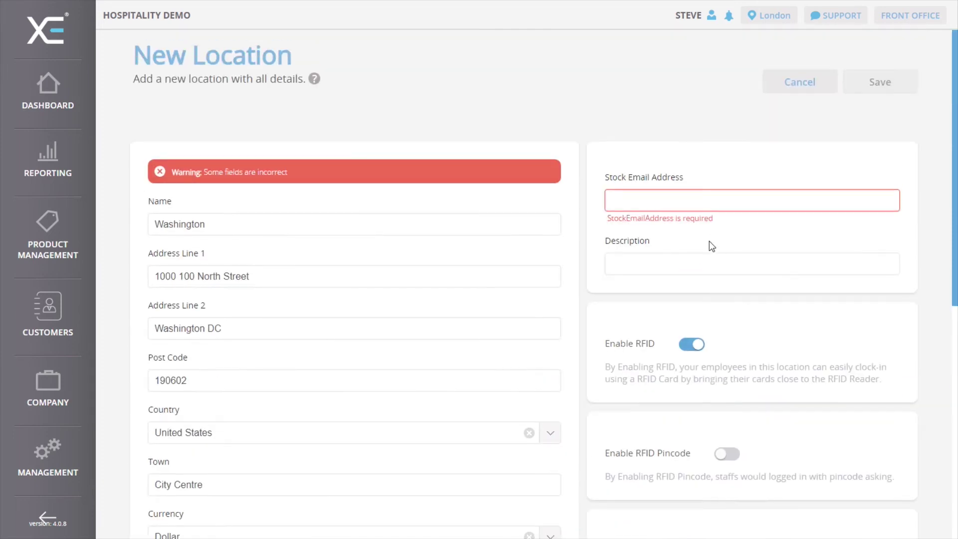
pyautogui.click(675, 206)
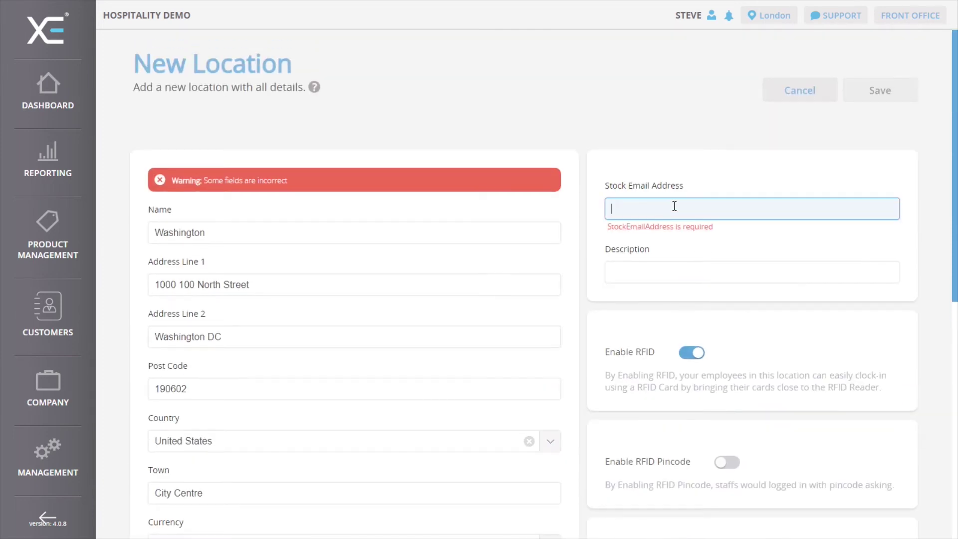
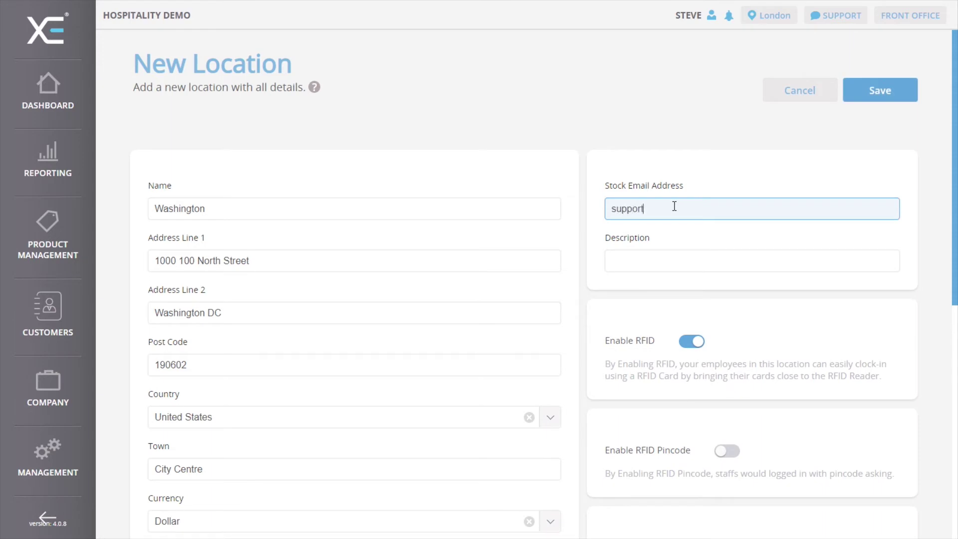
# - Save the Washington location and acknowledge the hard reload notice
pyautogui.click(886, 80)
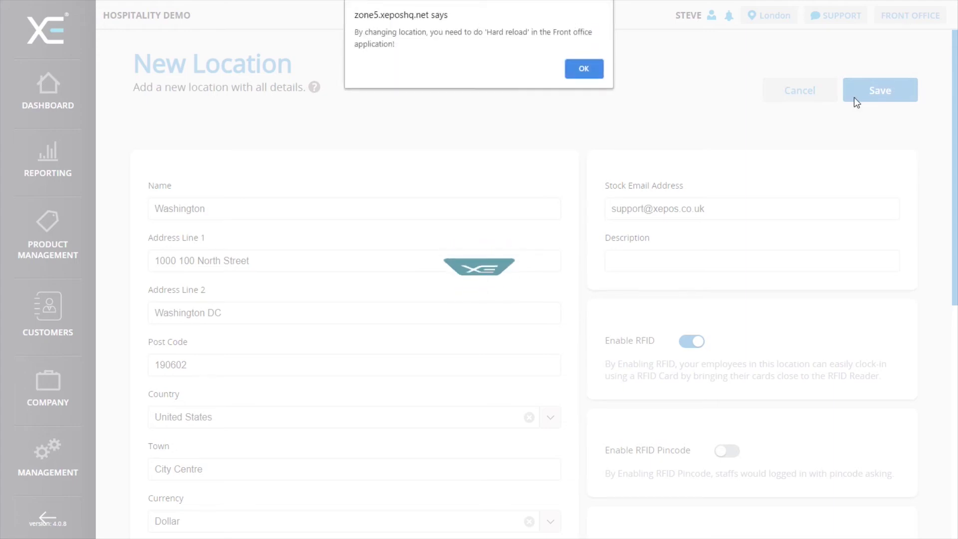
pyautogui.click(596, 69)
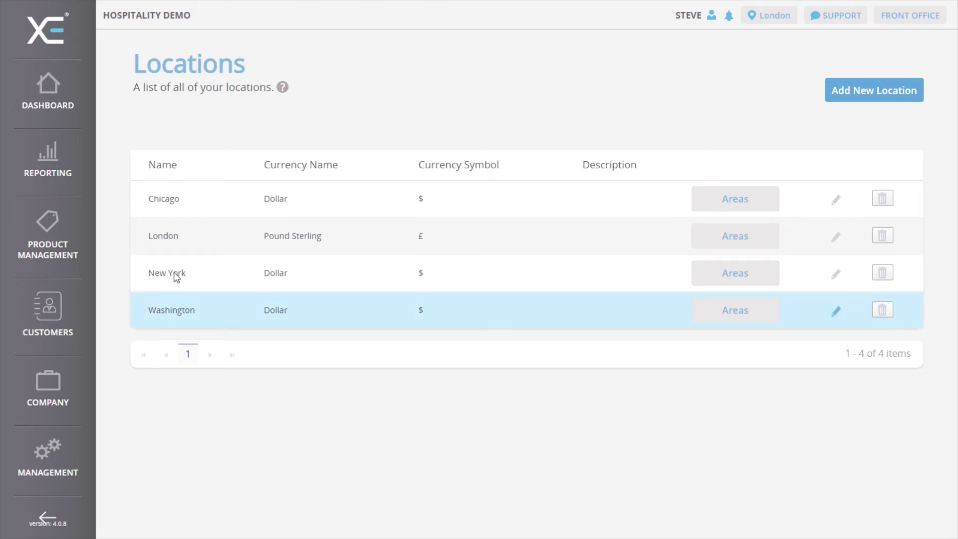
# - Add Washington to Battered Mushrooms' product locations and save the product
pyautogui.click(45, 253)
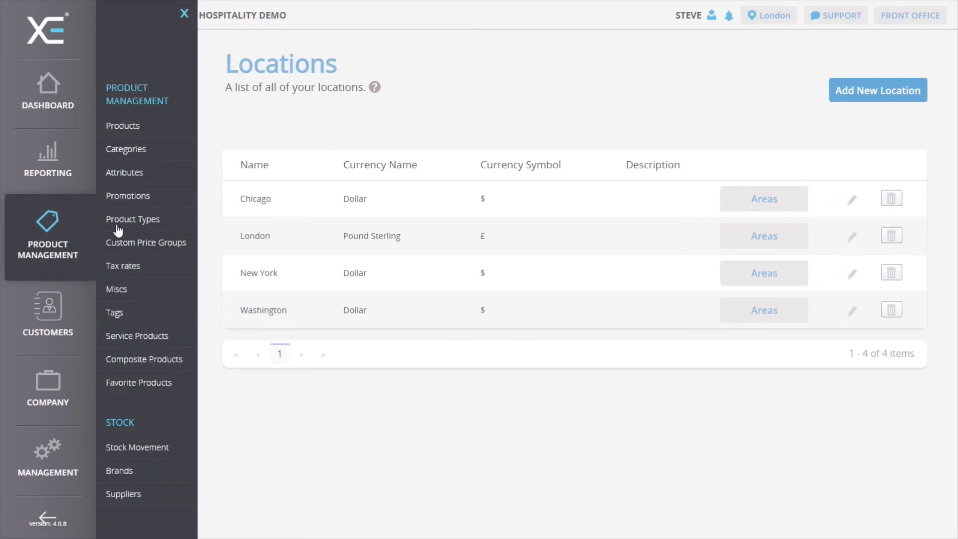
pyautogui.click(137, 131)
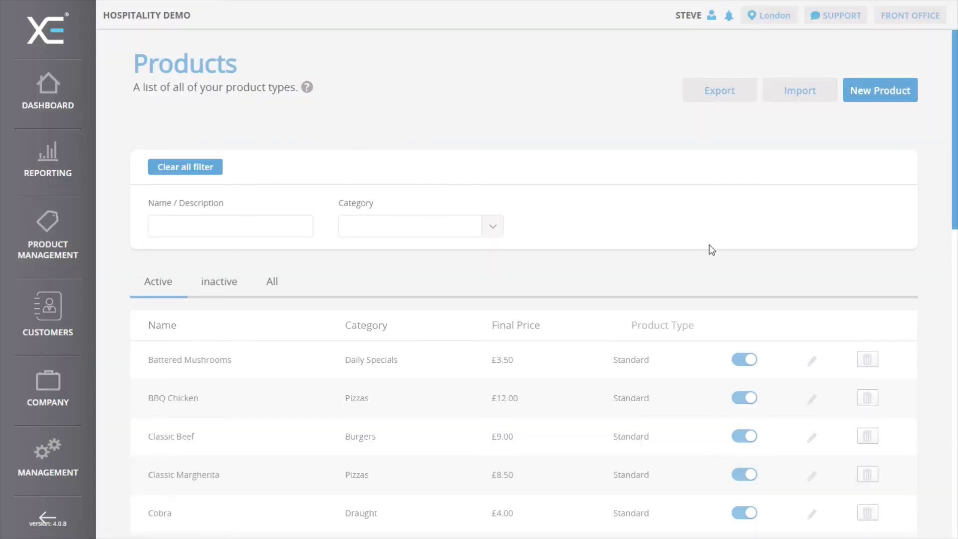
pyautogui.click(812, 361)
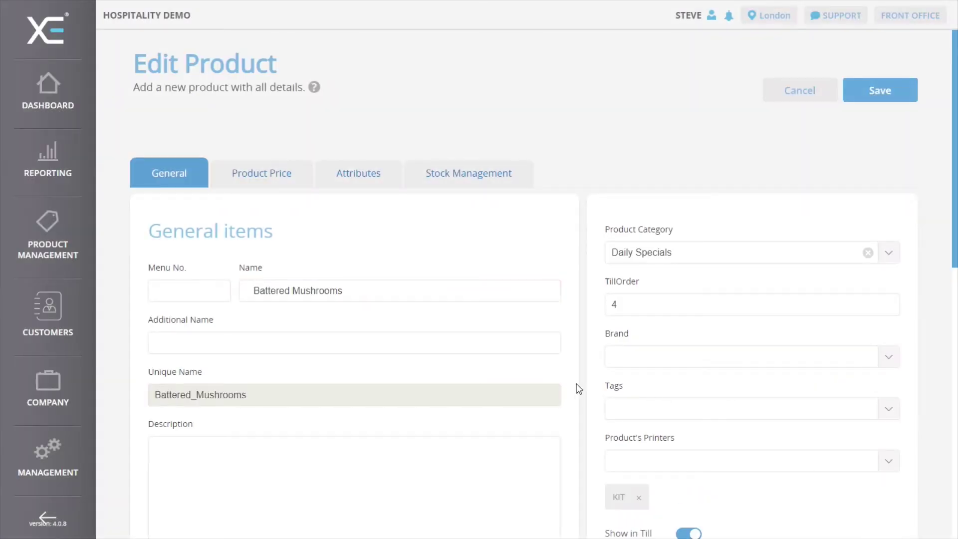
pyautogui.scroll(-2, 529, 335)
pyautogui.scroll(-2, 529, 334)
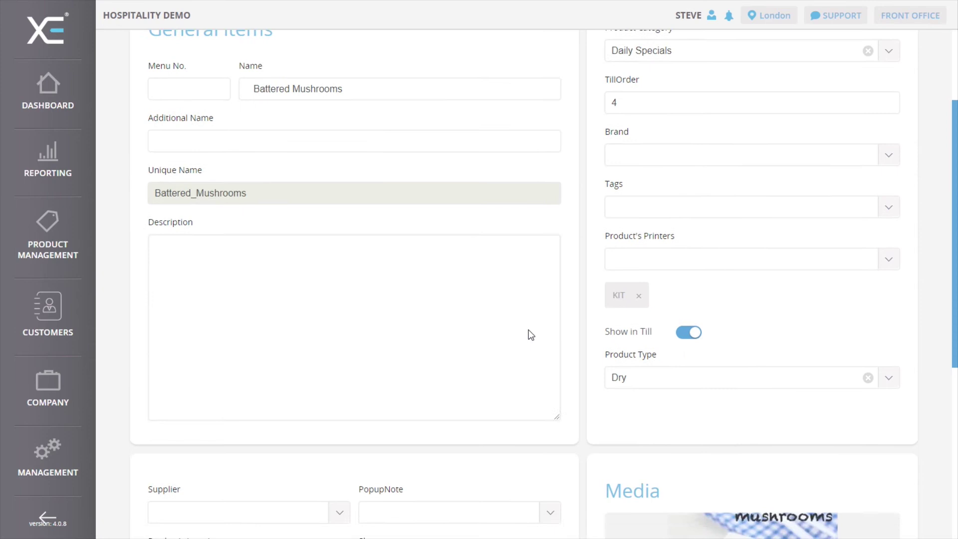
pyautogui.scroll(-5, 528, 335)
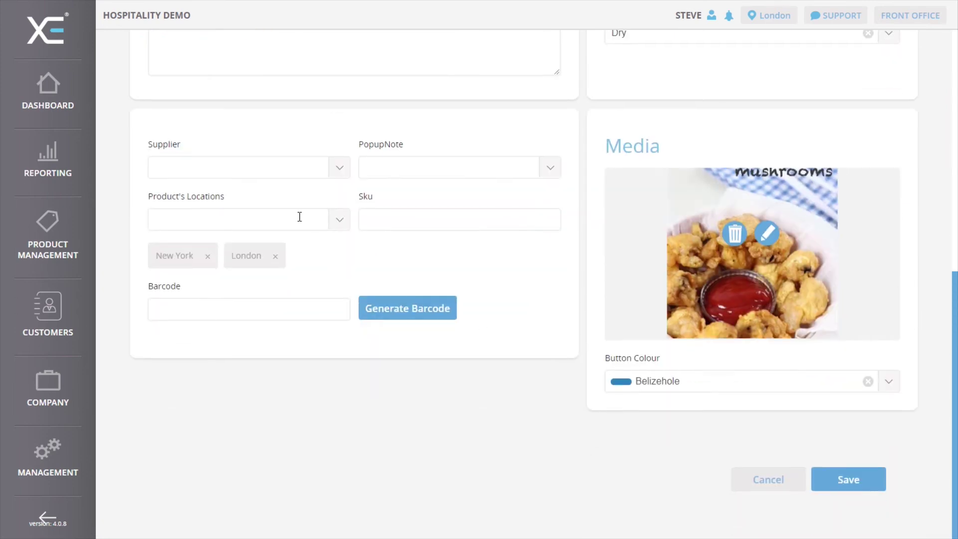
pyautogui.click(299, 216)
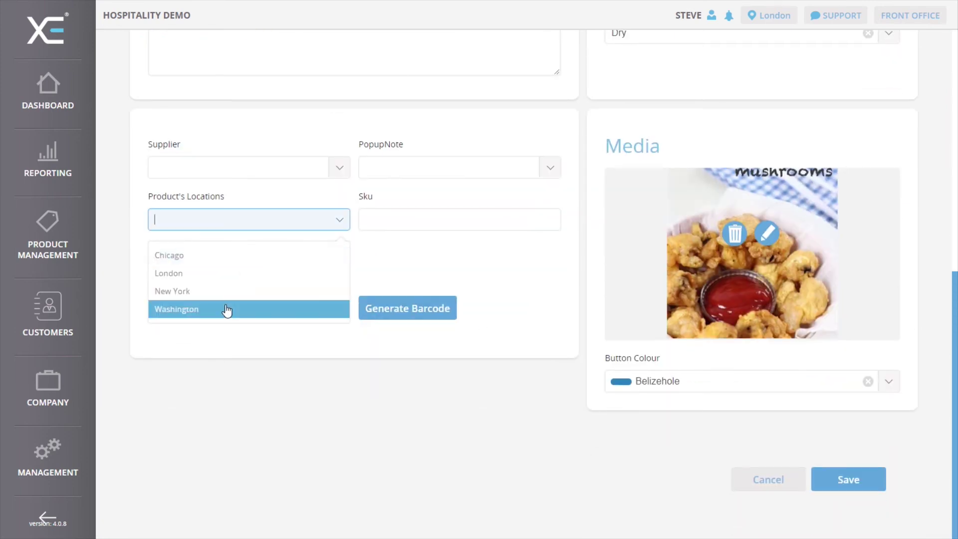
pyautogui.click(883, 424)
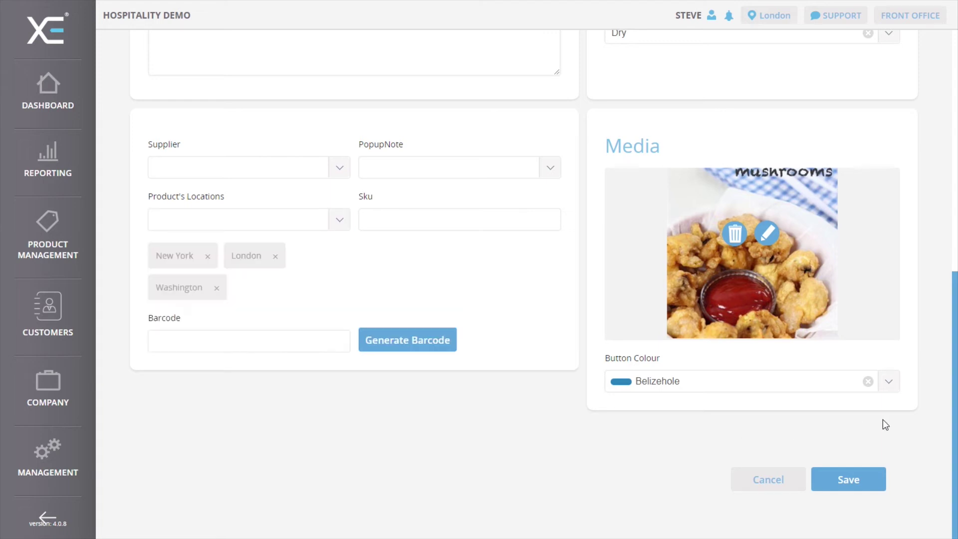
pyautogui.click(858, 481)
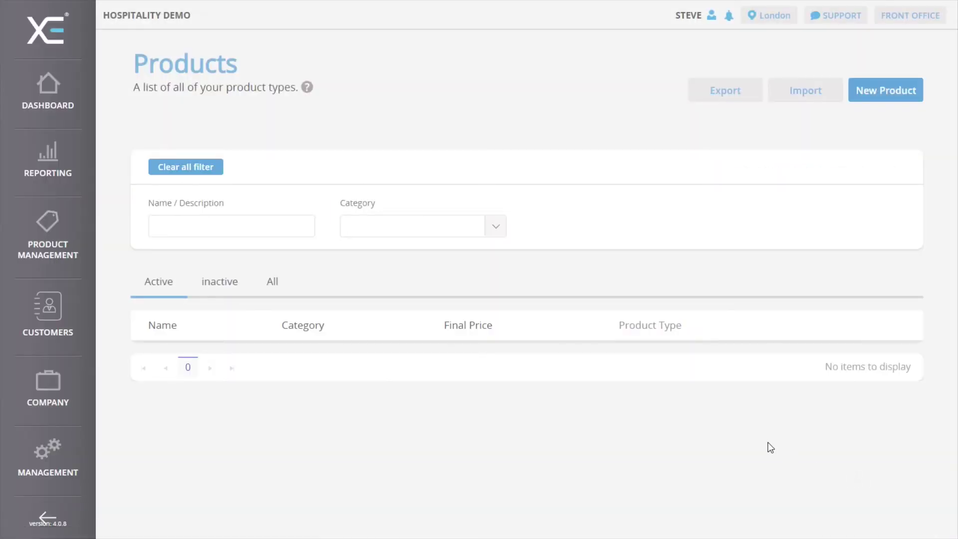
pyautogui.scroll(-4, 608, 125)
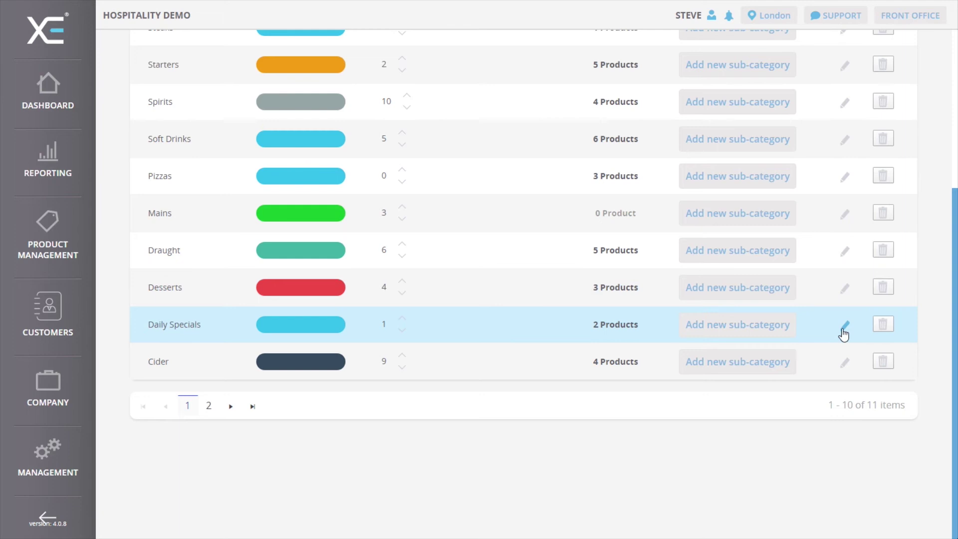
# - Add Washington to the Daily Specials category's locations and save the category
pyautogui.click(844, 329)
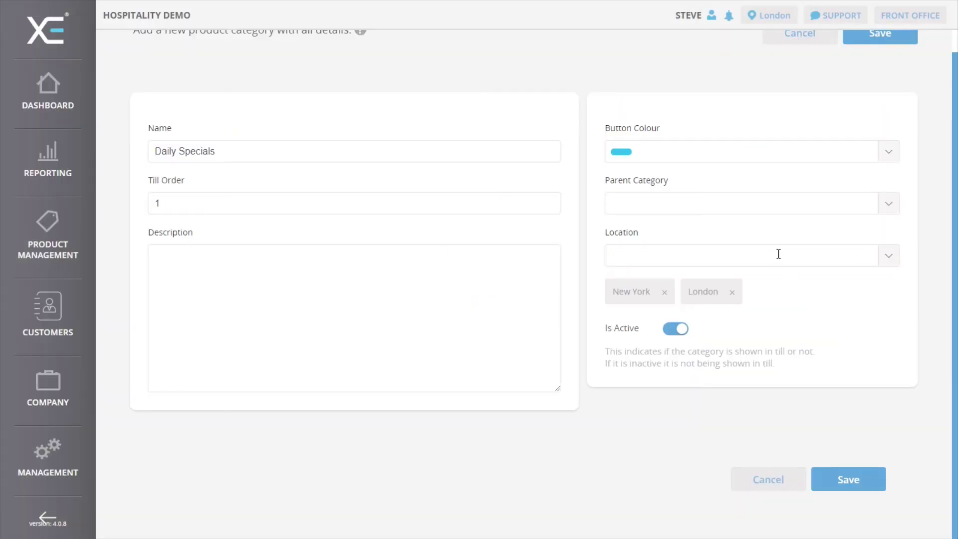
pyautogui.click(780, 254)
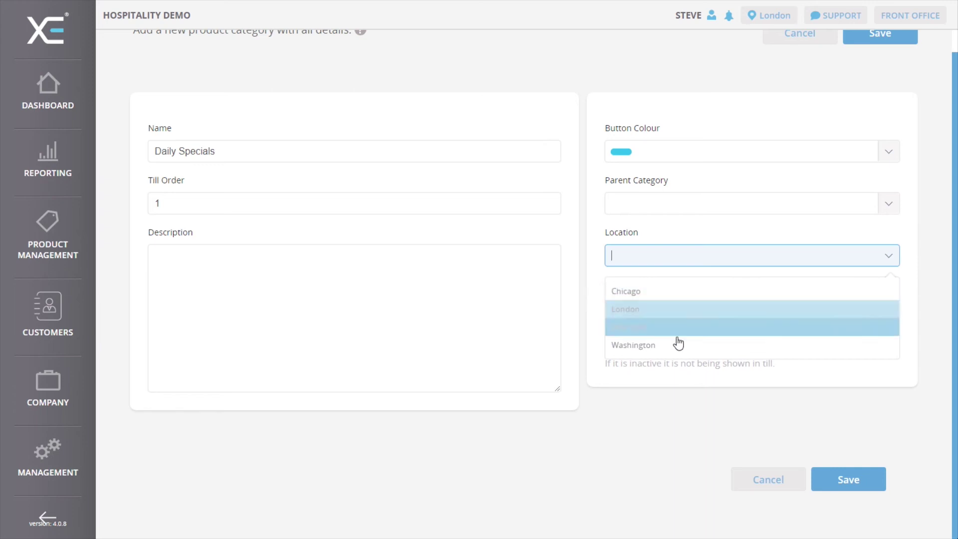
pyautogui.click(871, 469)
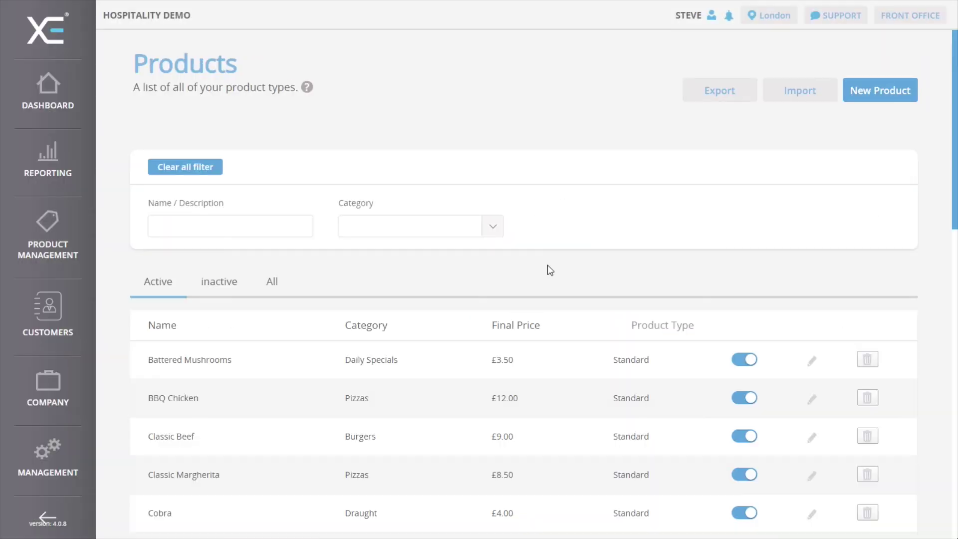
# - Add Washington to the first user's locations in User Management and save
pyautogui.click(61, 455)
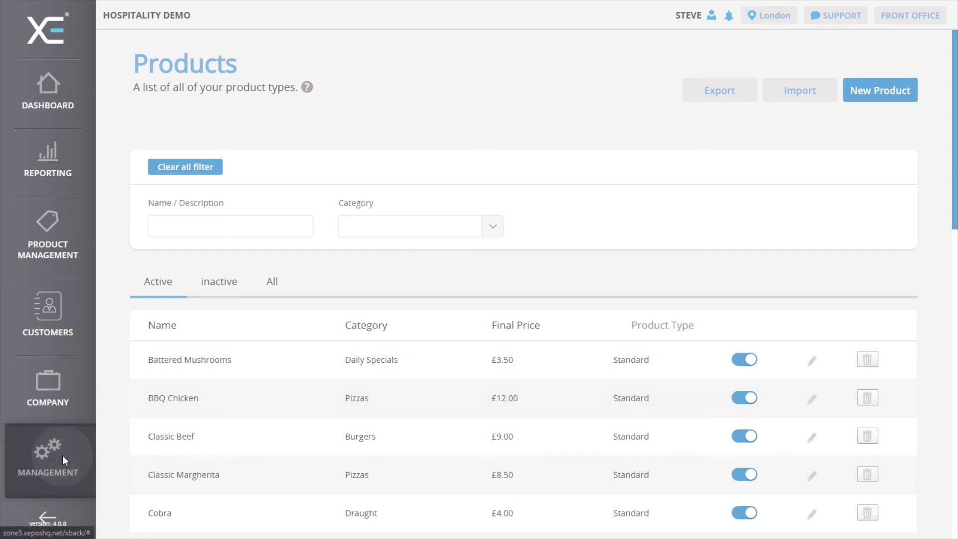
pyautogui.moveTo(48, 459)
pyautogui.click(127, 210)
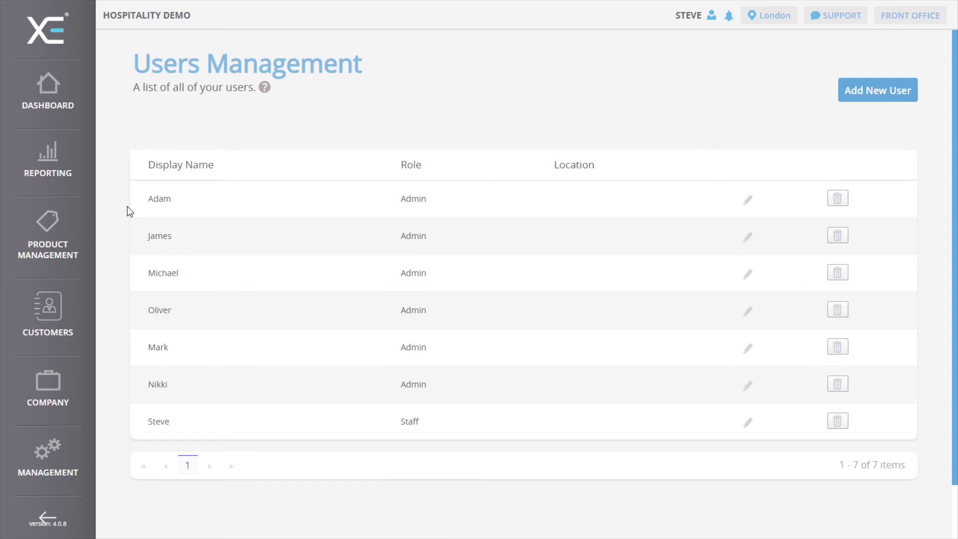
pyautogui.click(748, 199)
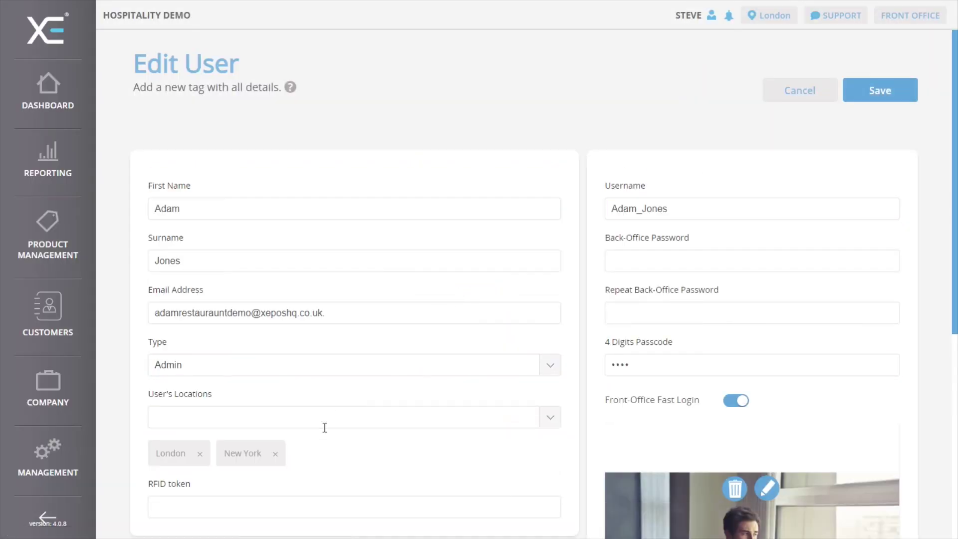
pyautogui.click(323, 428)
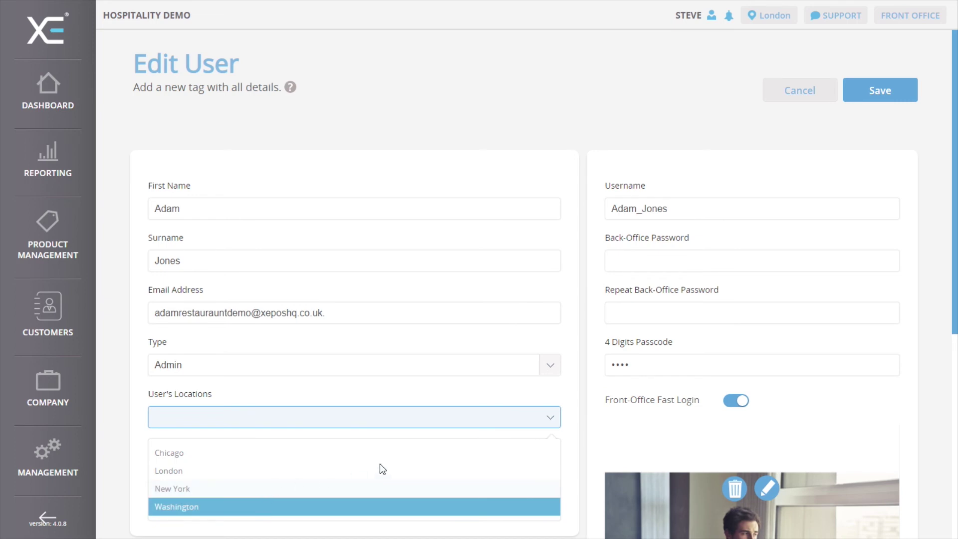
pyautogui.click(853, 130)
pyautogui.click(876, 90)
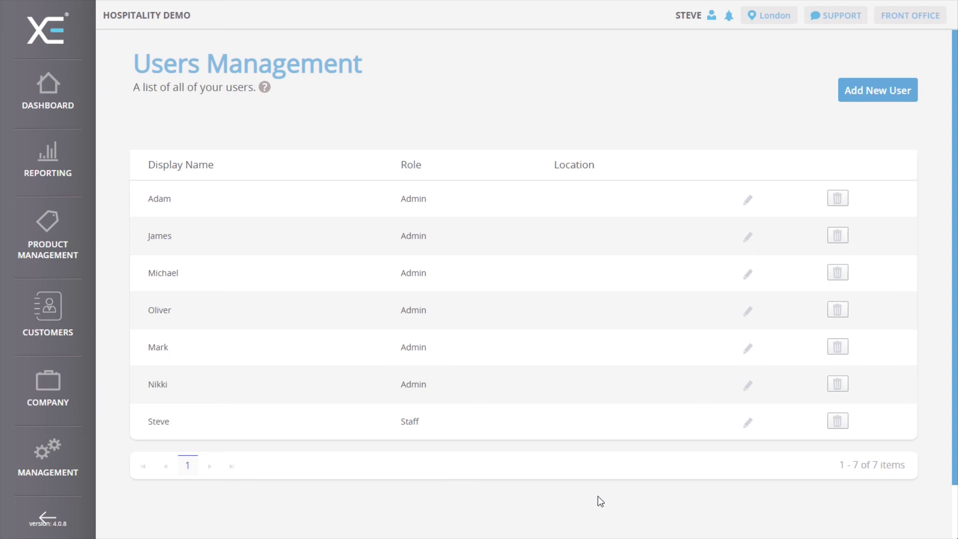
# - Set Till 3's location to Washington and register to Register 3, then save
pyautogui.click(48, 401)
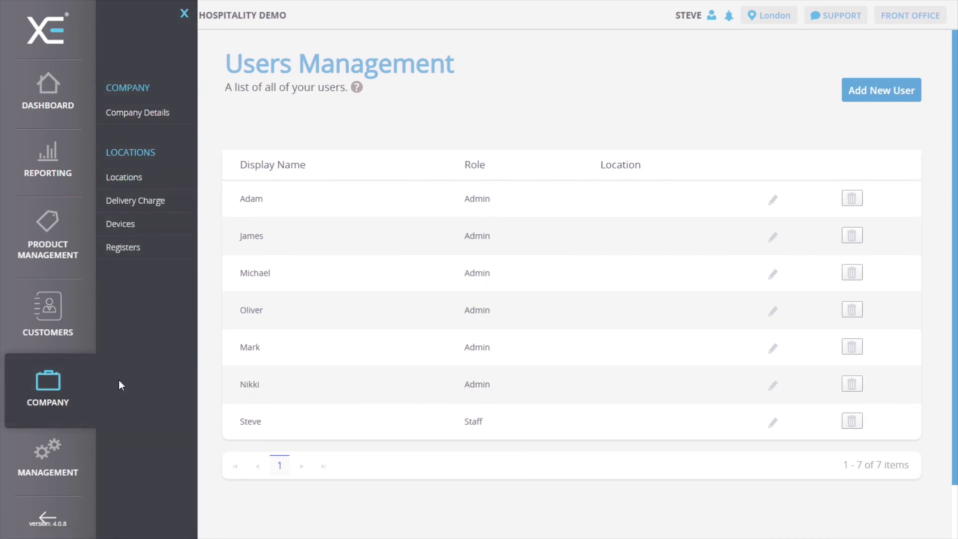
pyautogui.click(147, 230)
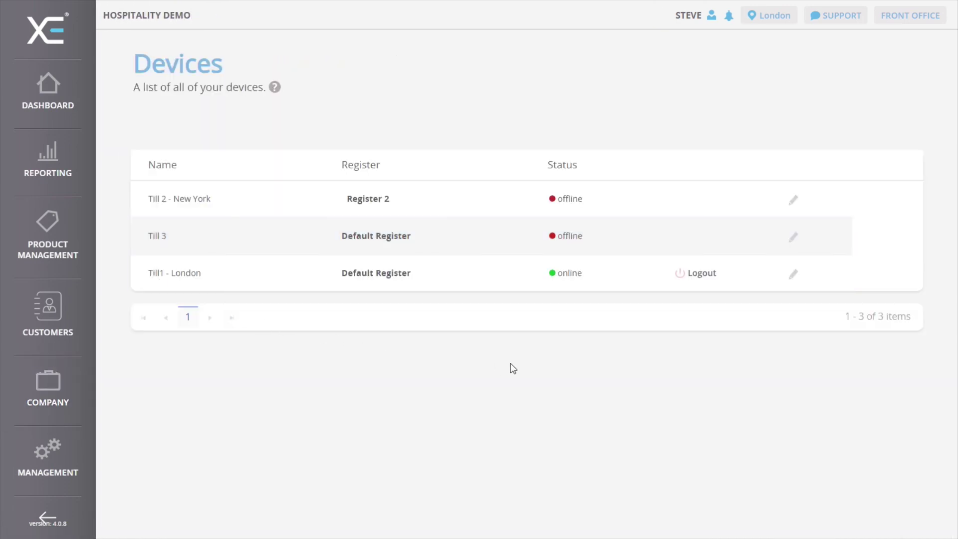
pyautogui.click(793, 233)
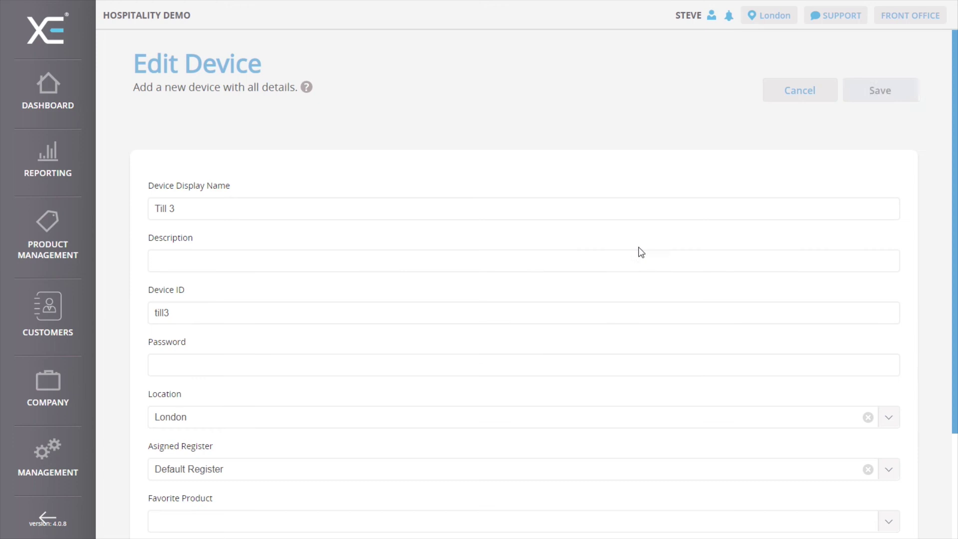
pyautogui.click(224, 418)
pyautogui.click(207, 507)
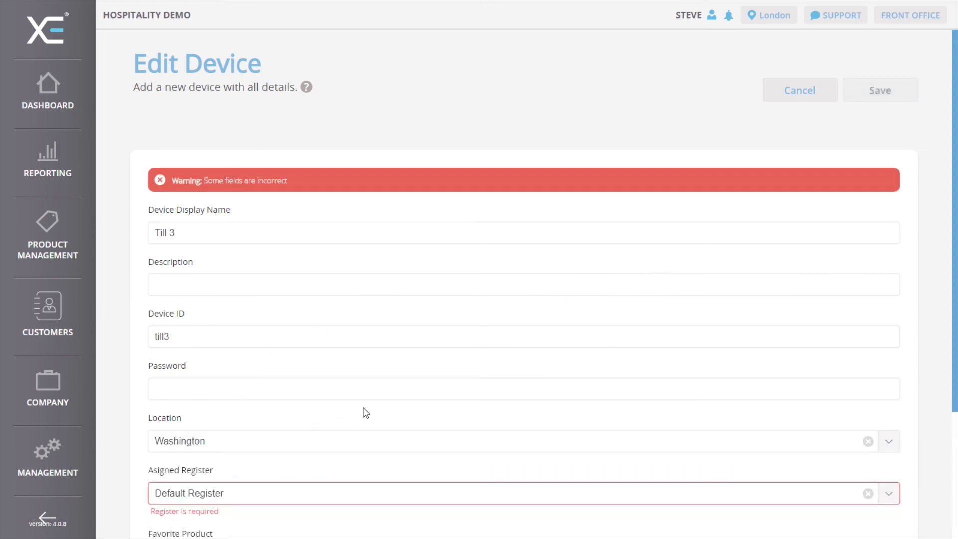
pyautogui.scroll(-2, 367, 411)
pyautogui.click(257, 379)
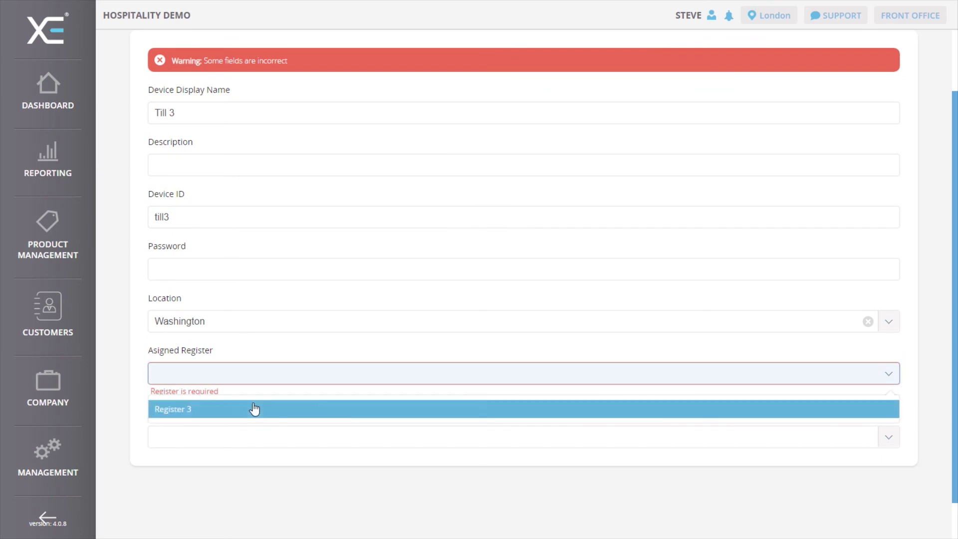
pyautogui.click(256, 410)
pyautogui.scroll(2, 857, 124)
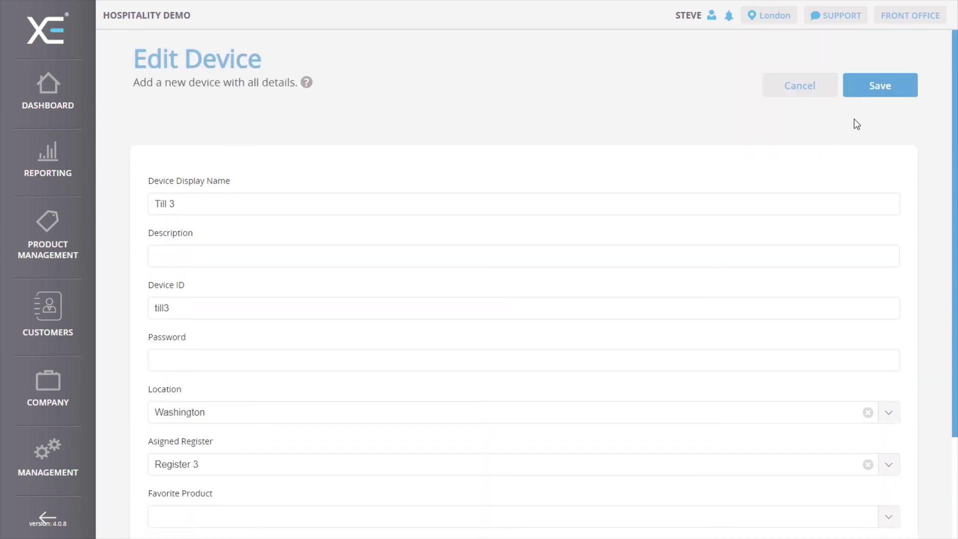
pyautogui.click(870, 95)
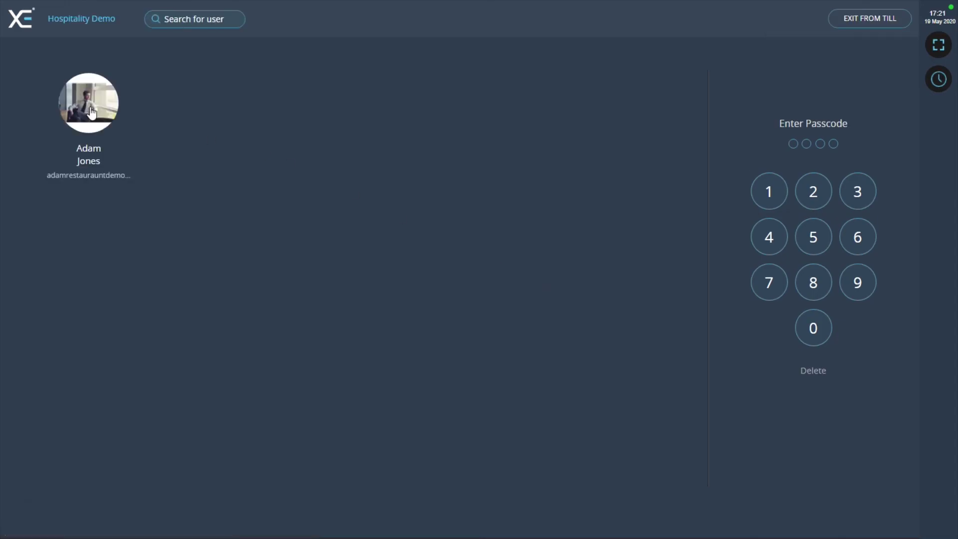
# - Log in to Till 3 and add Battered Mushrooms from Daily Specials to the order
pyautogui.click(91, 113)
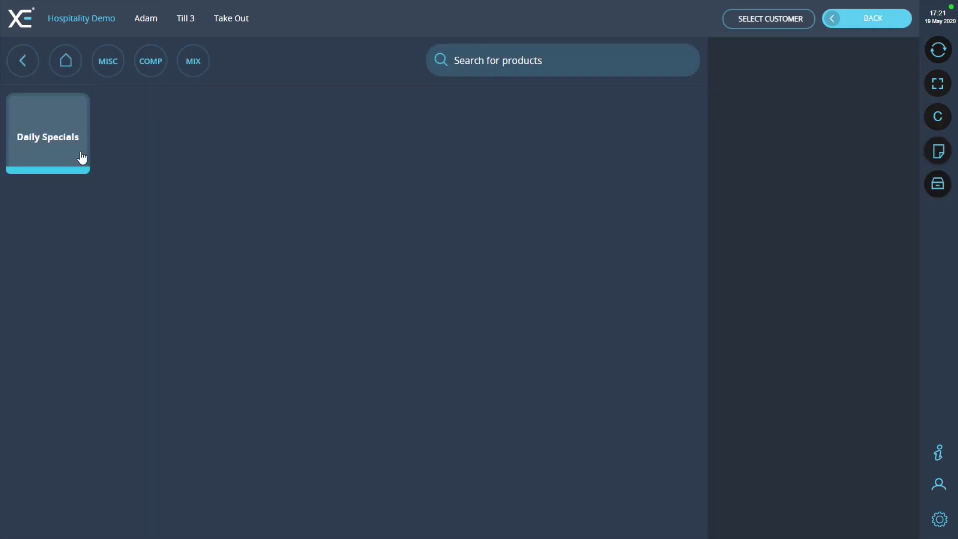
pyautogui.click(83, 157)
pyautogui.click(78, 158)
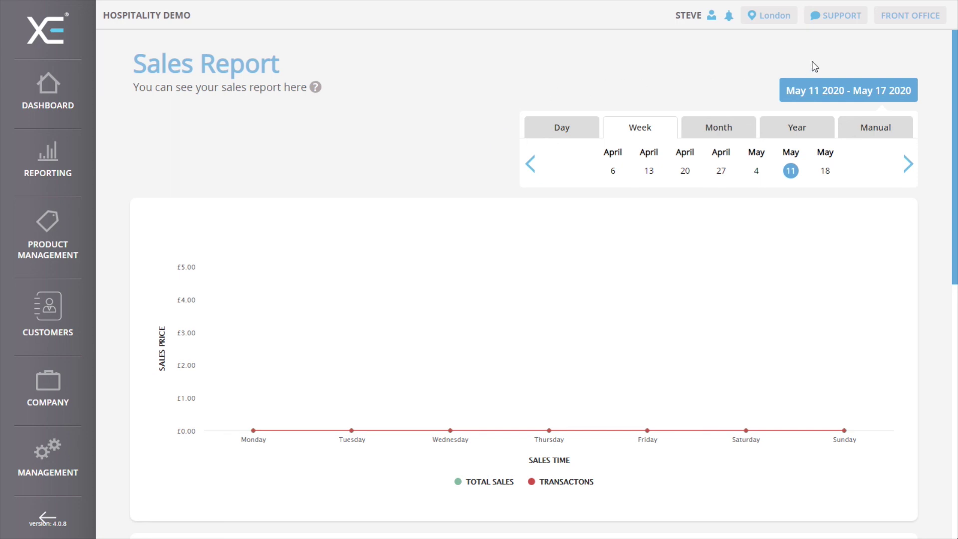
# - Switch the May 11–17 sales report's location from London to New York
pyautogui.click(779, 17)
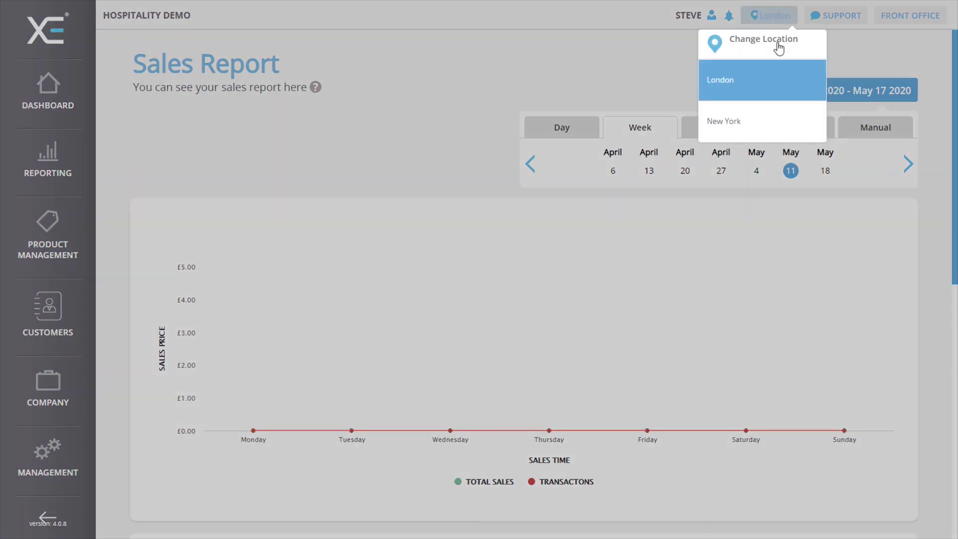
pyautogui.click(762, 124)
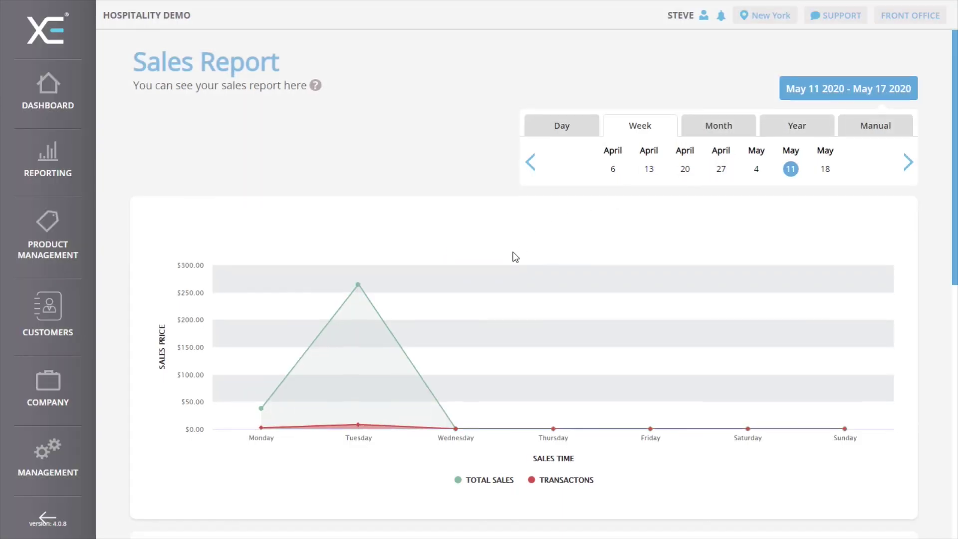
pyautogui.scroll(-1, 514, 258)
pyautogui.scroll(-1, 514, 257)
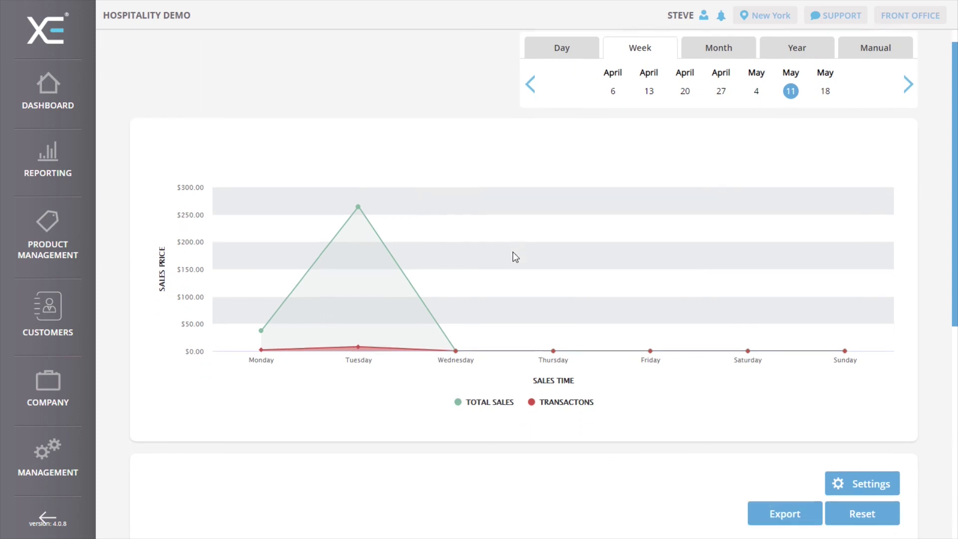
pyautogui.scroll(-2, 514, 257)
pyautogui.scroll(-3, 514, 257)
pyautogui.scroll(-2, 514, 257)
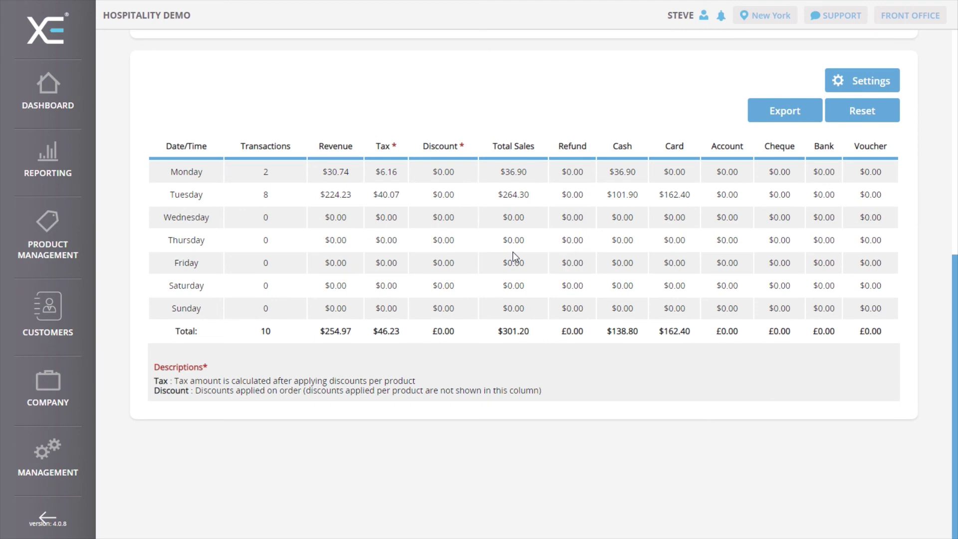
pyautogui.scroll(2, 514, 257)
pyautogui.scroll(3, 514, 257)
pyautogui.scroll(1, 514, 257)
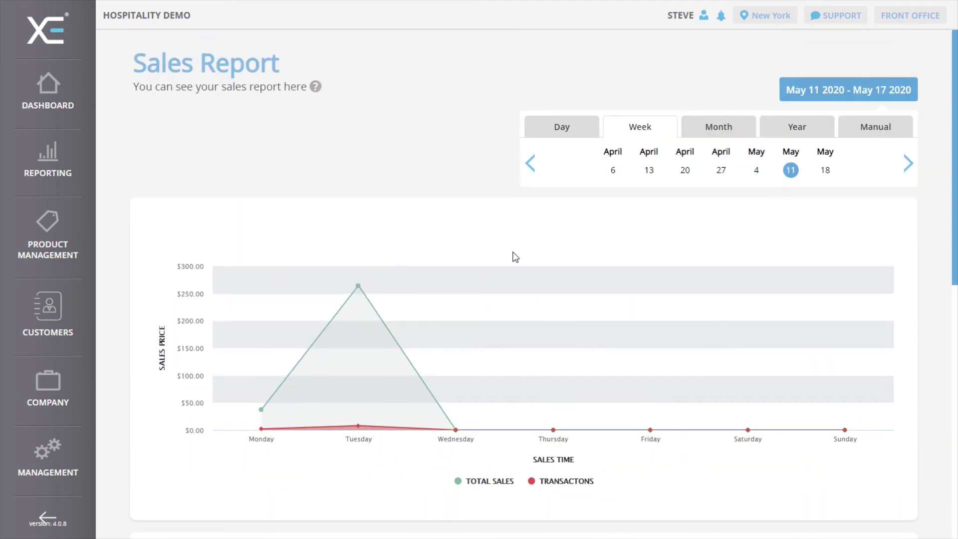